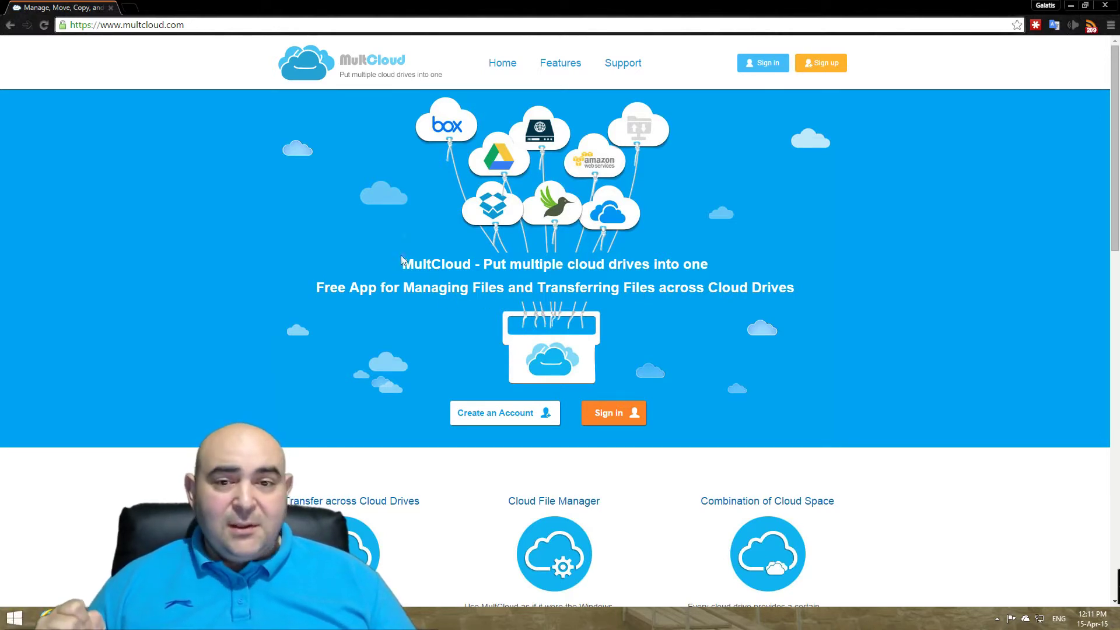
# Visit the Sign up page and step through the registration email, password and confirm fields
pyautogui.click(208, 26)
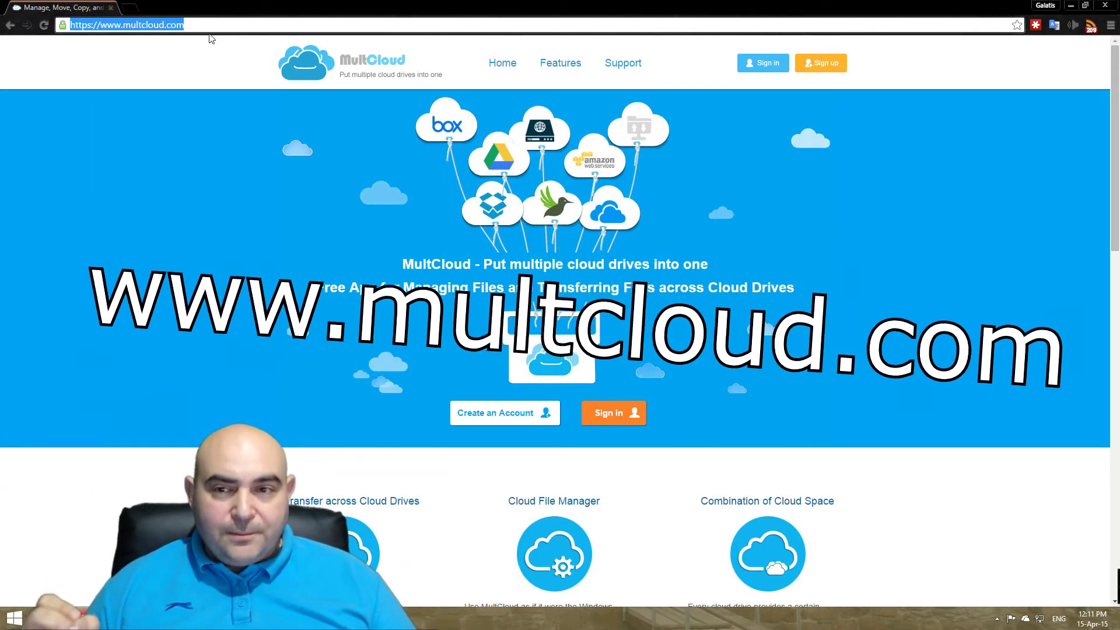
pyautogui.press('Escape')
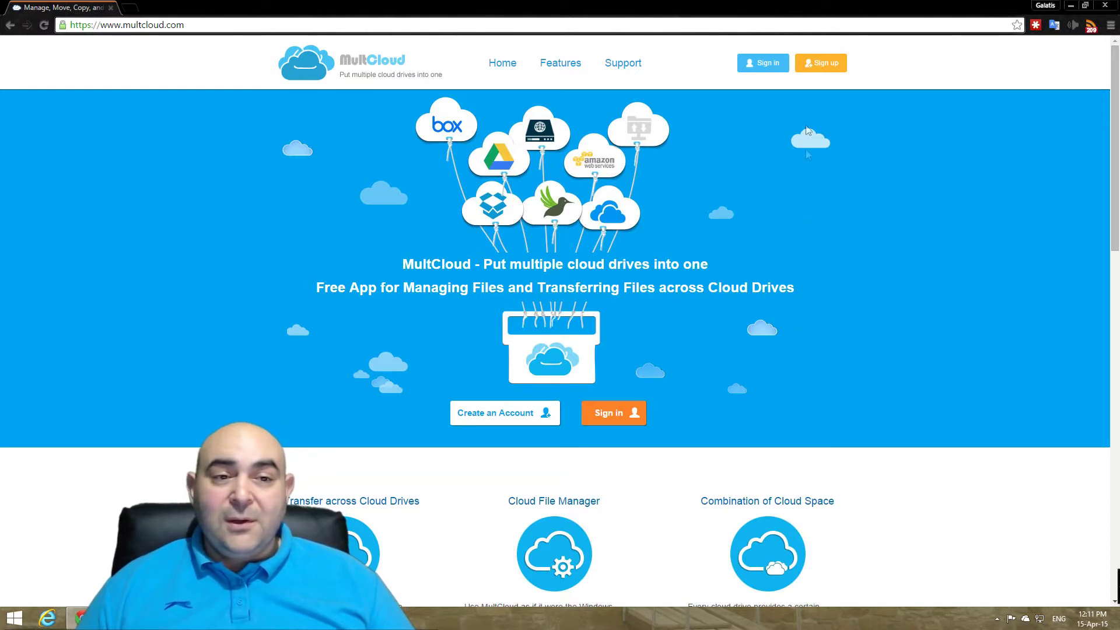
pyautogui.click(834, 63)
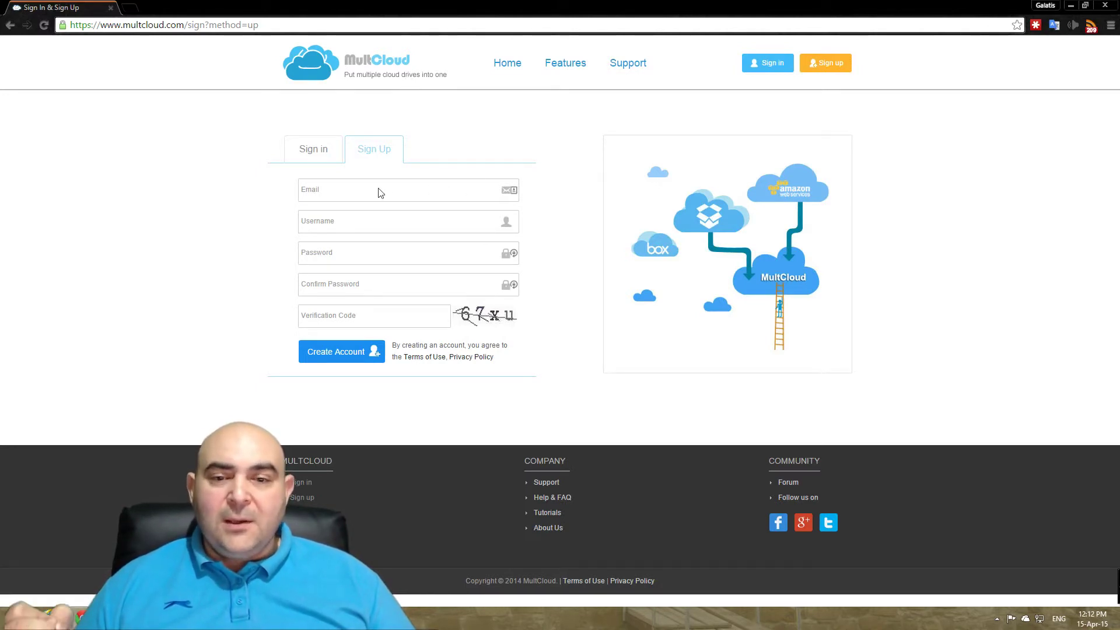
pyautogui.click(350, 192)
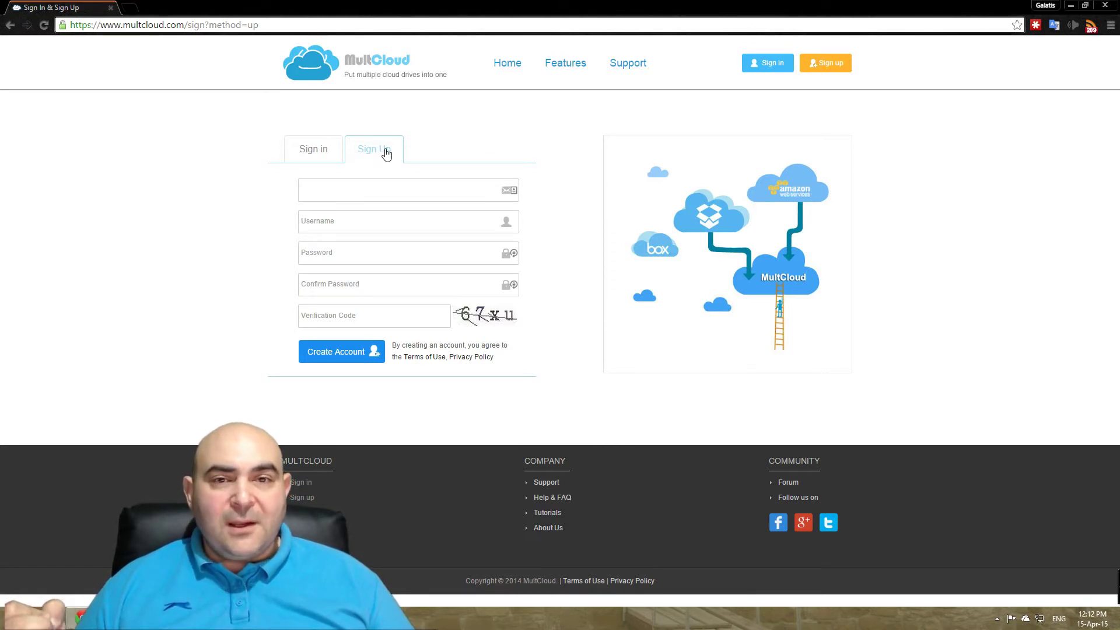
pyautogui.click(380, 255)
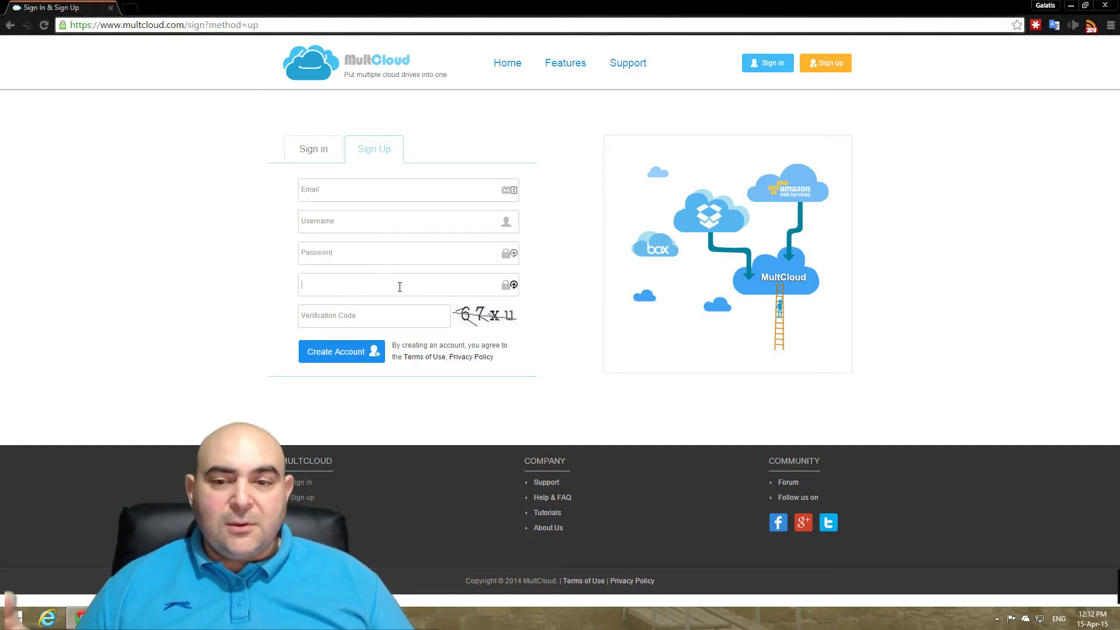
pyautogui.click(396, 317)
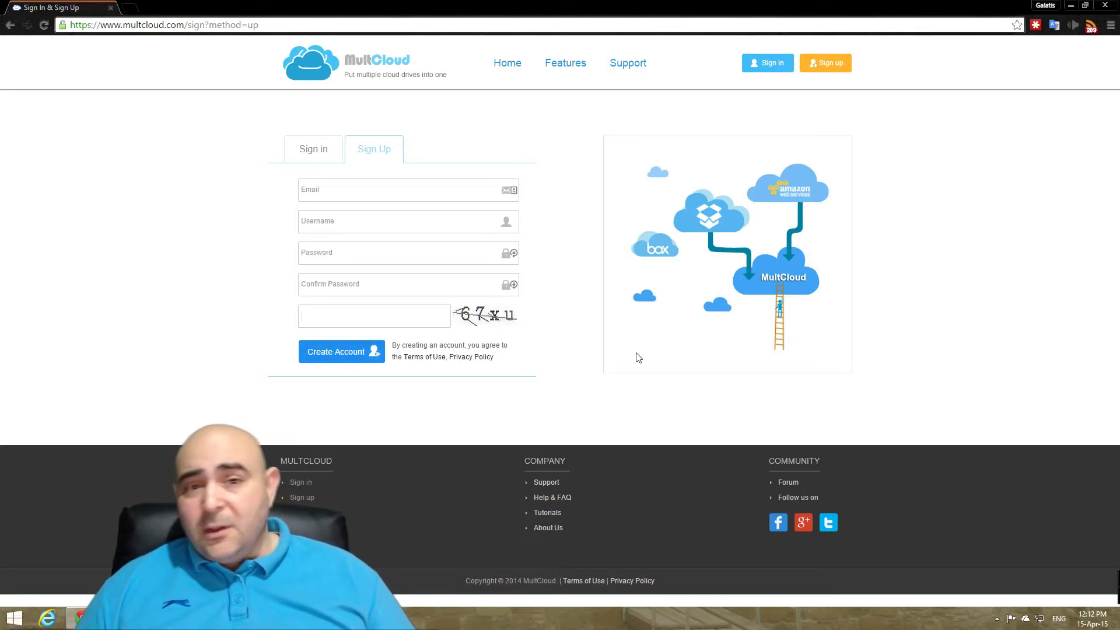
pyautogui.click(369, 198)
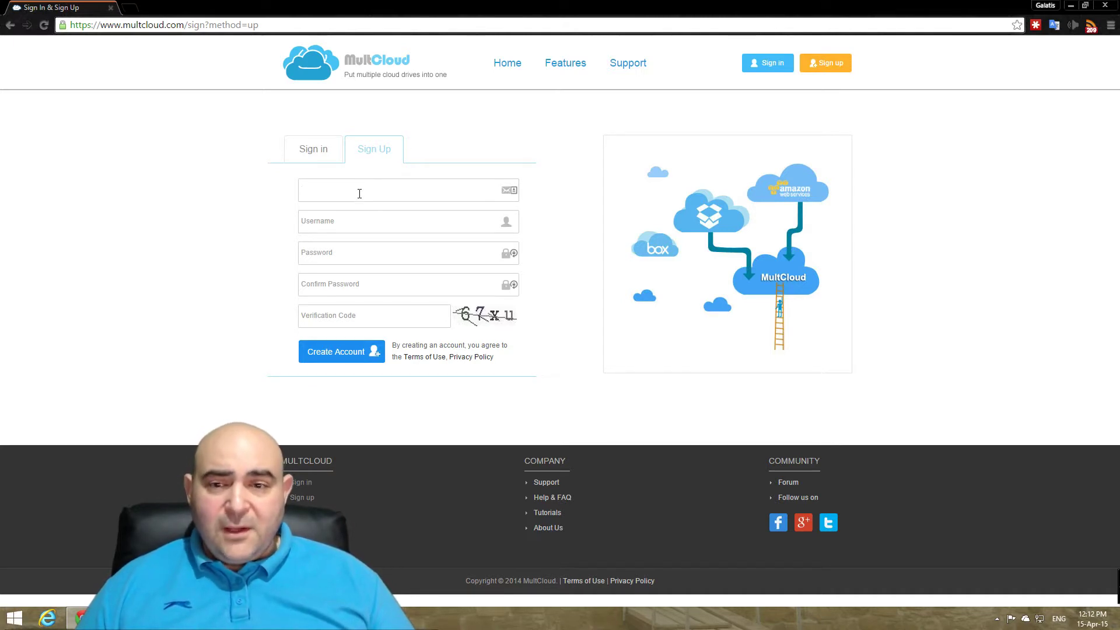
# Switch to the Sign in form to log in and reach the file manager
pyautogui.click(771, 67)
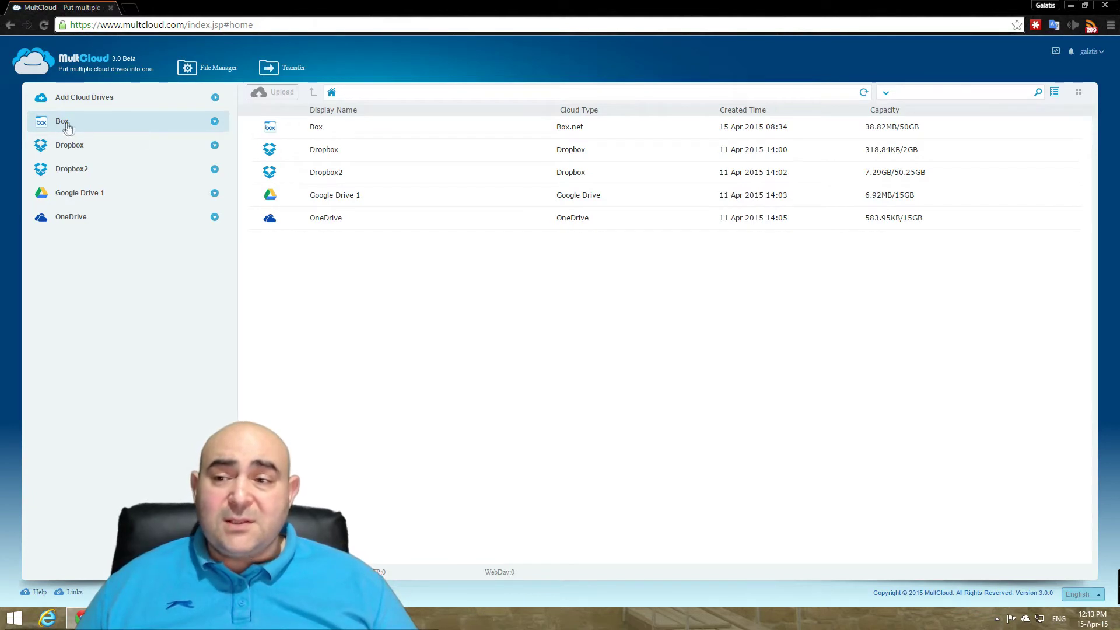
# Browse Box, Dropbox, Dropbox2, Google Drive 1 and OneDrive files, then show the Add Cloud Drives page
pyautogui.click(84, 129)
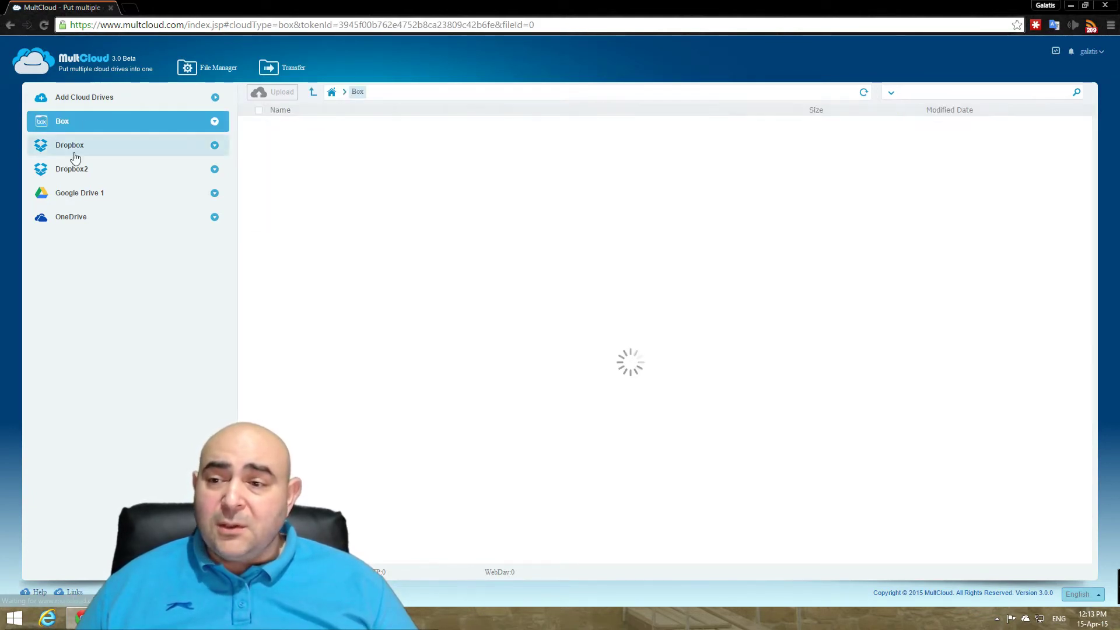
pyautogui.click(76, 155)
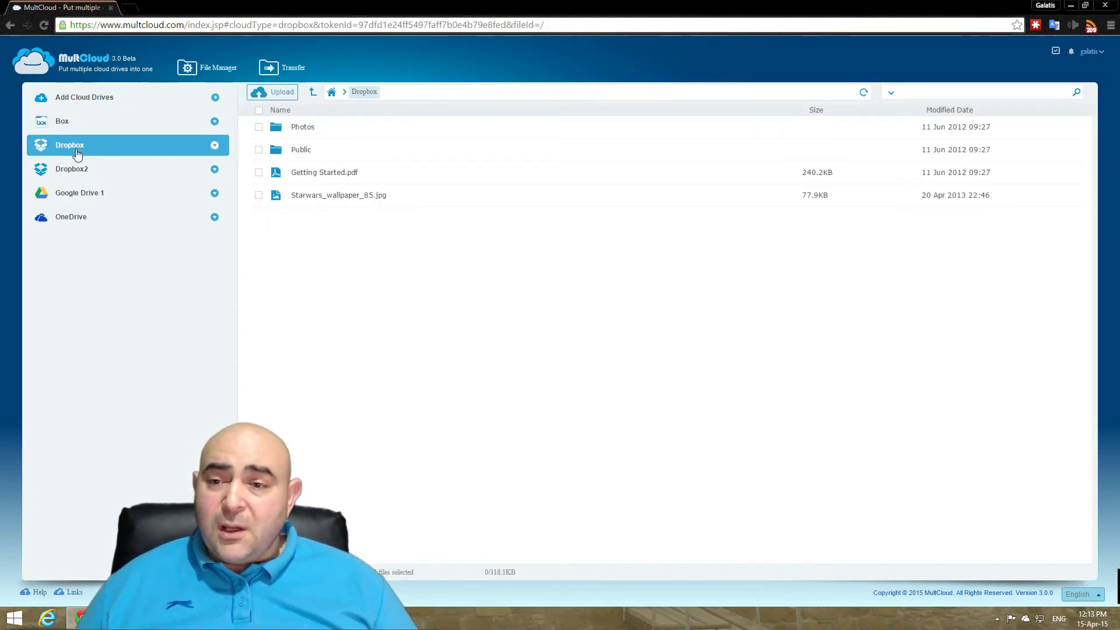
pyautogui.click(88, 172)
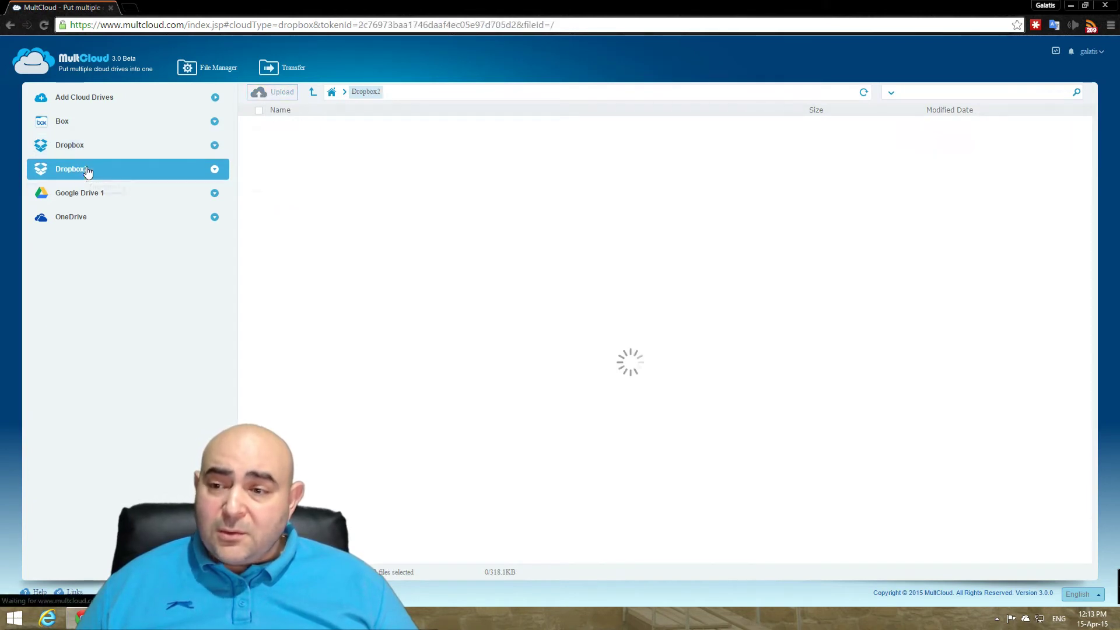
pyautogui.click(98, 197)
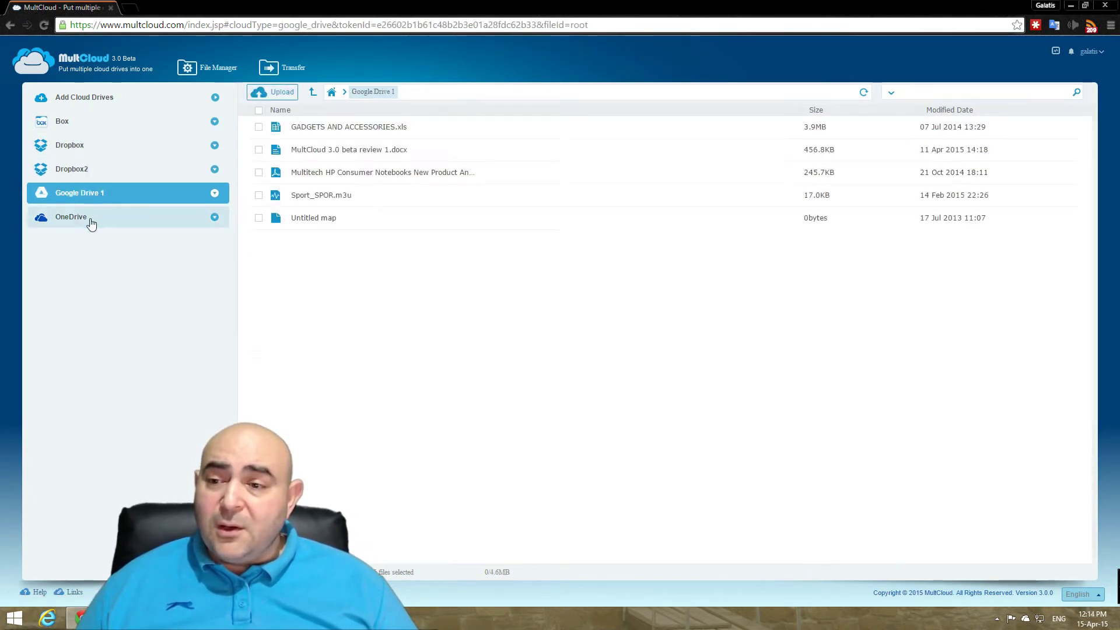
pyautogui.click(92, 224)
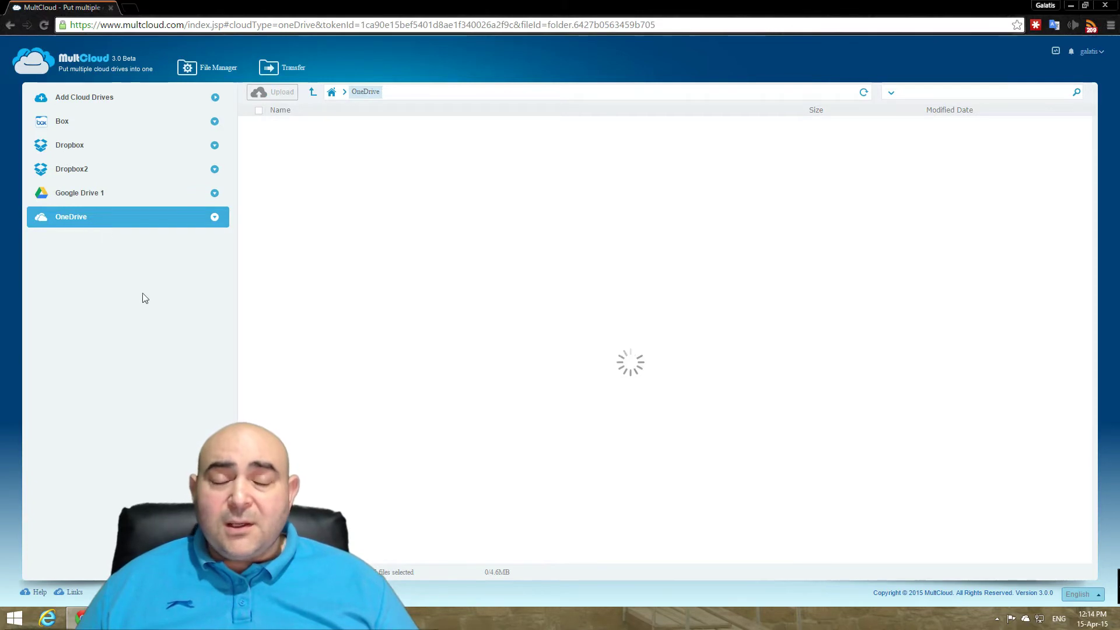
pyautogui.click(91, 104)
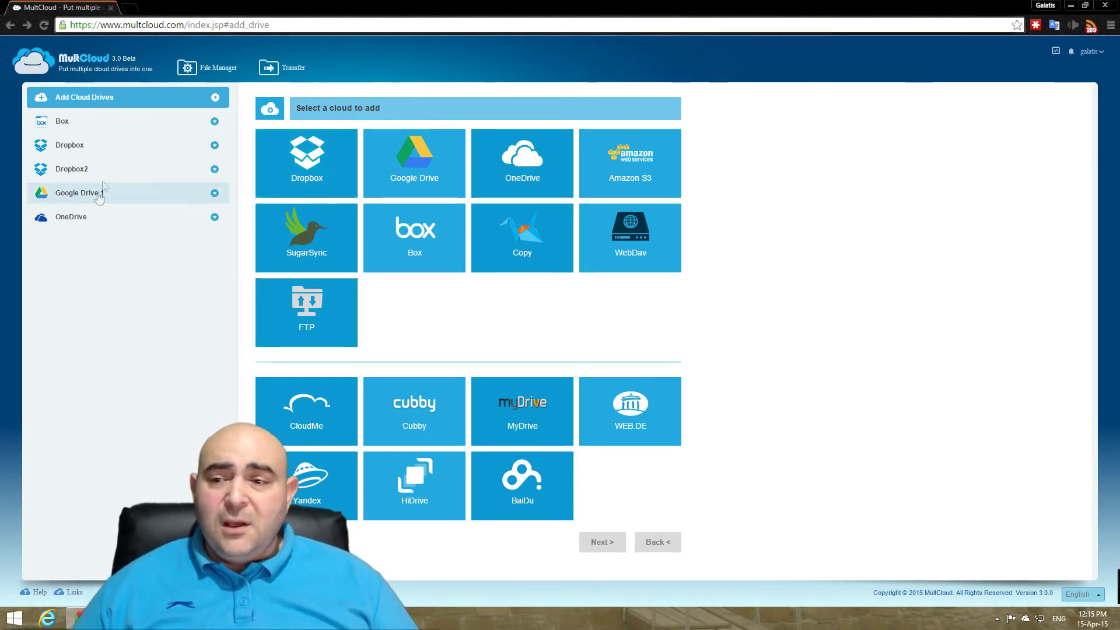
# Return from Add Cloud Drives to the Box drive's file list
pyautogui.click(102, 123)
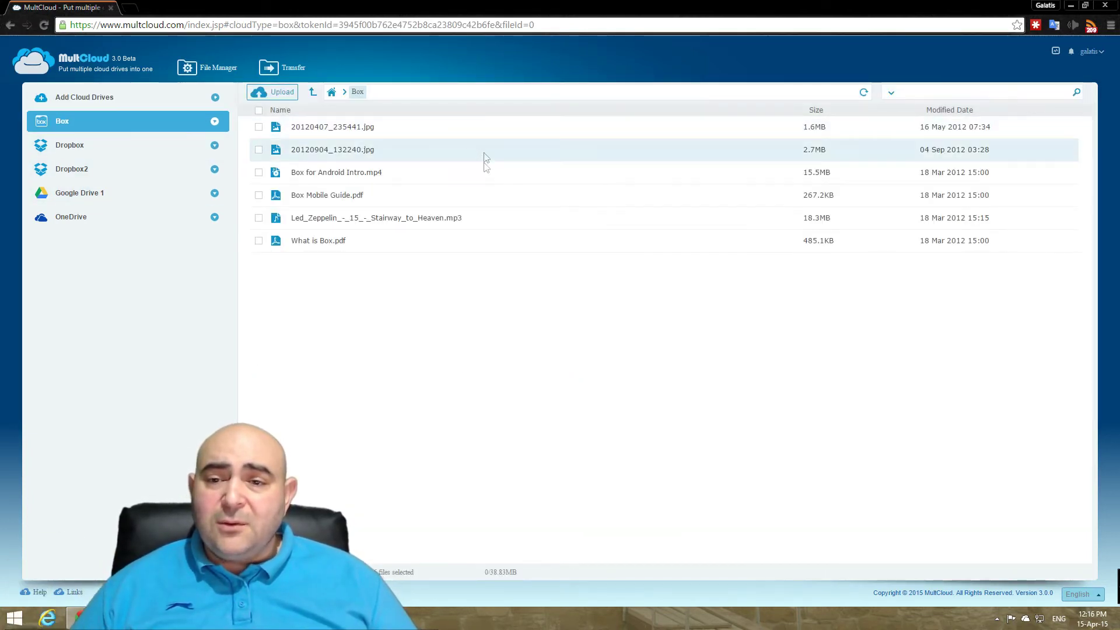
pyautogui.click(103, 148)
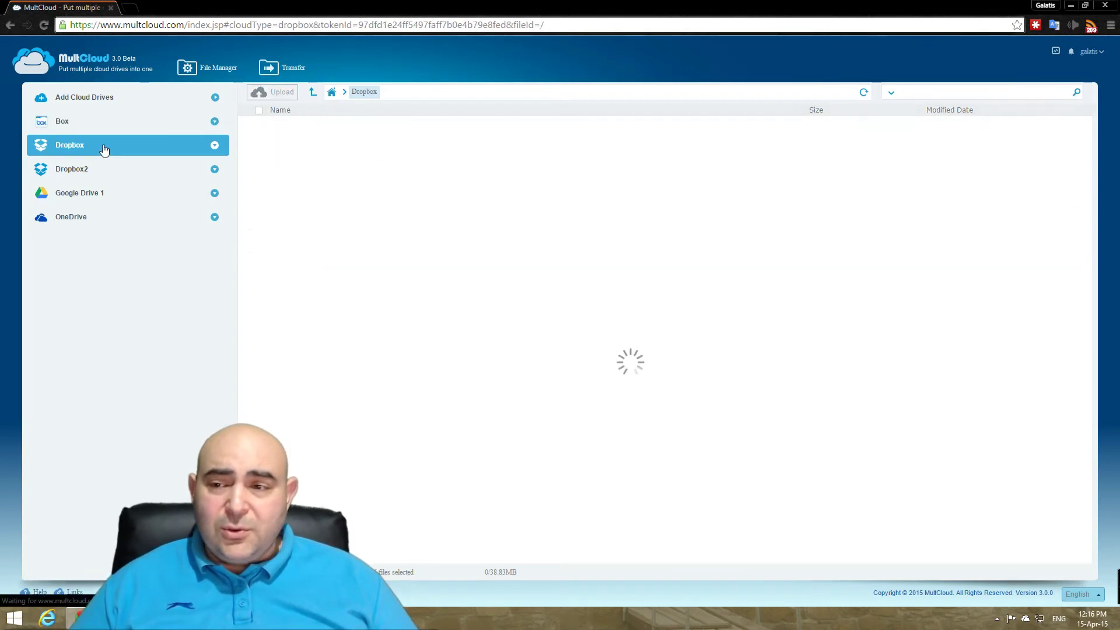
pyautogui.click(92, 172)
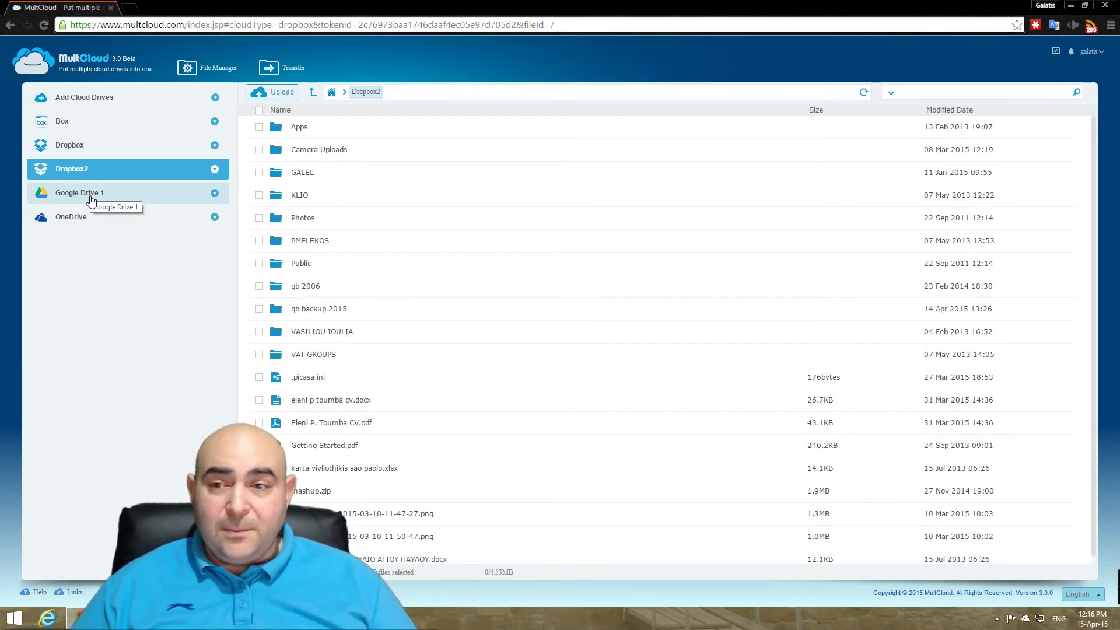
pyautogui.click(88, 216)
pyautogui.click(100, 193)
pyautogui.click(110, 169)
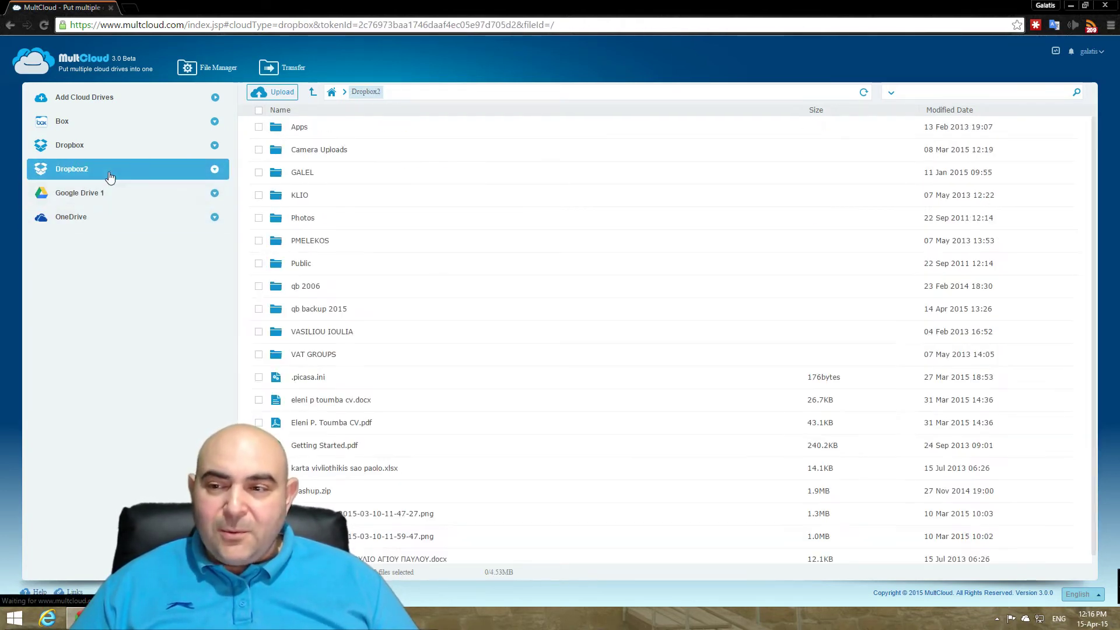
pyautogui.click(114, 146)
pyautogui.click(114, 121)
pyautogui.click(116, 146)
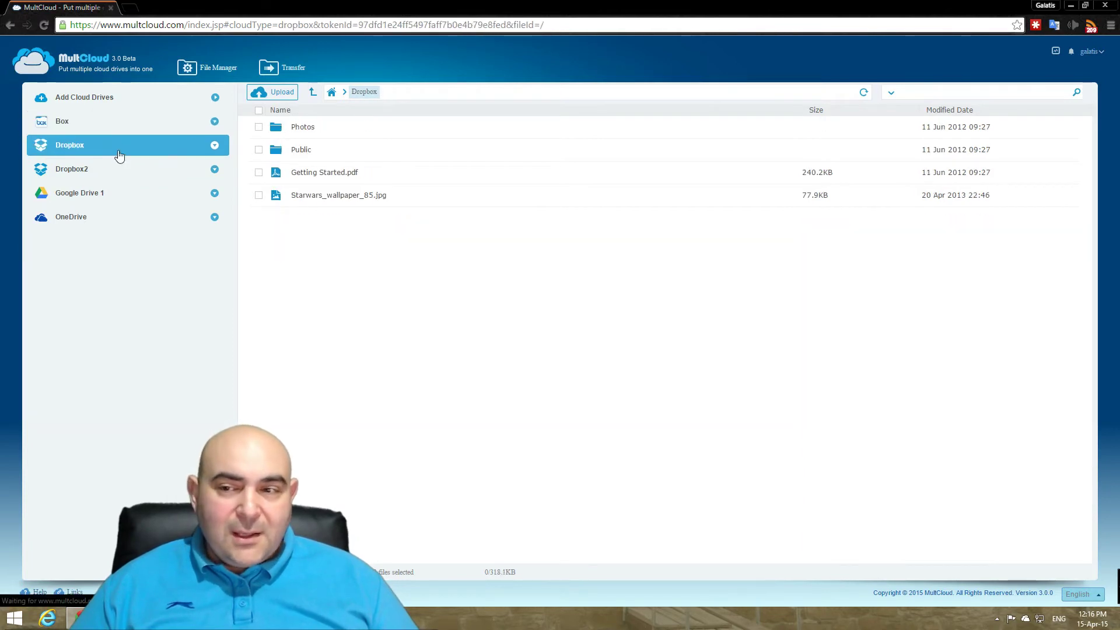
pyautogui.click(117, 171)
pyautogui.click(116, 193)
pyautogui.click(114, 218)
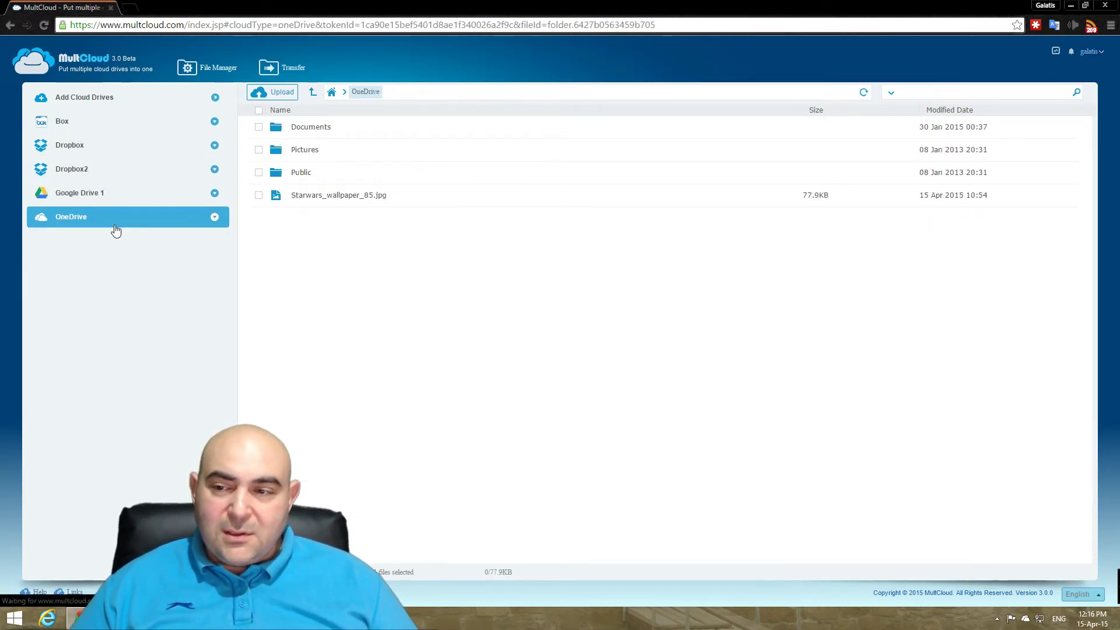
pyautogui.click(144, 131)
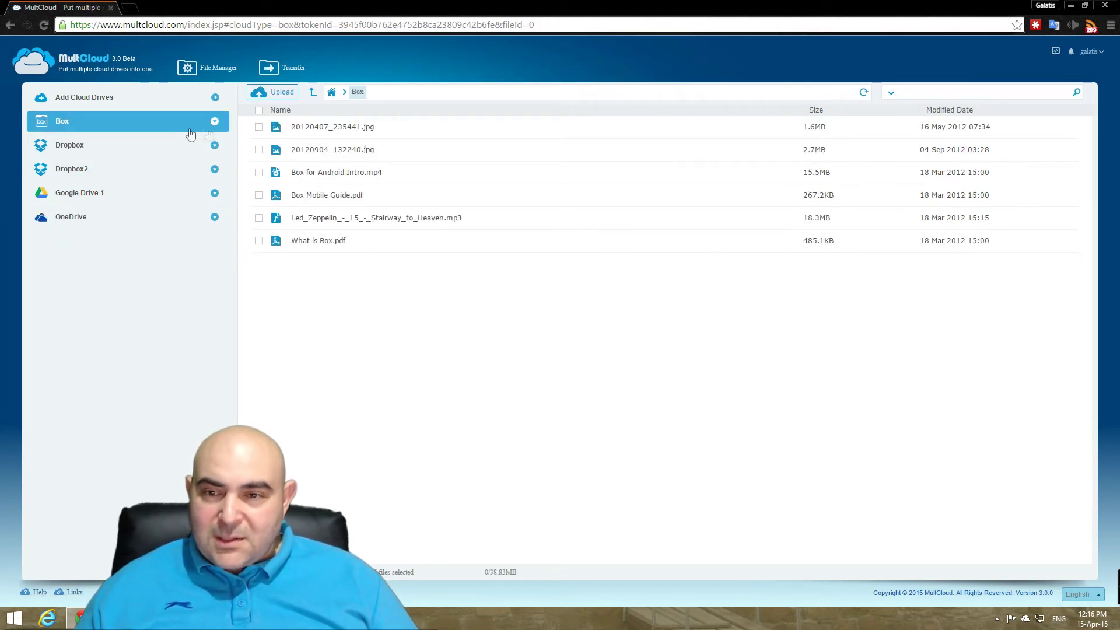
# Copy 20120407_235441.jpg from Box and paste it into the OneDrive top level
pyautogui.rightClick(322, 134)
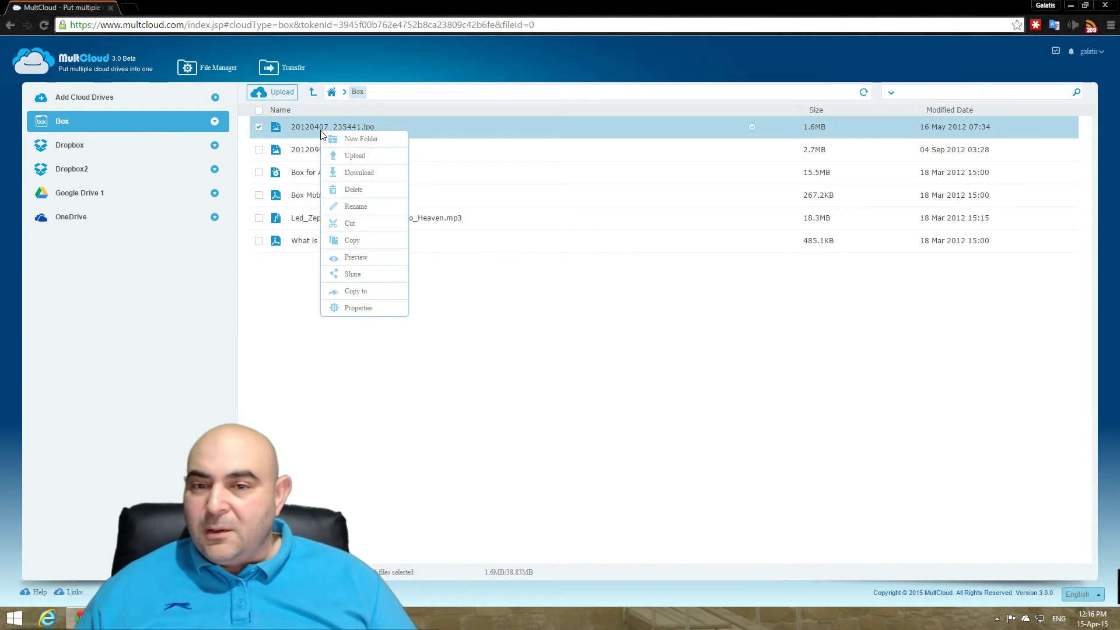
pyautogui.click(374, 247)
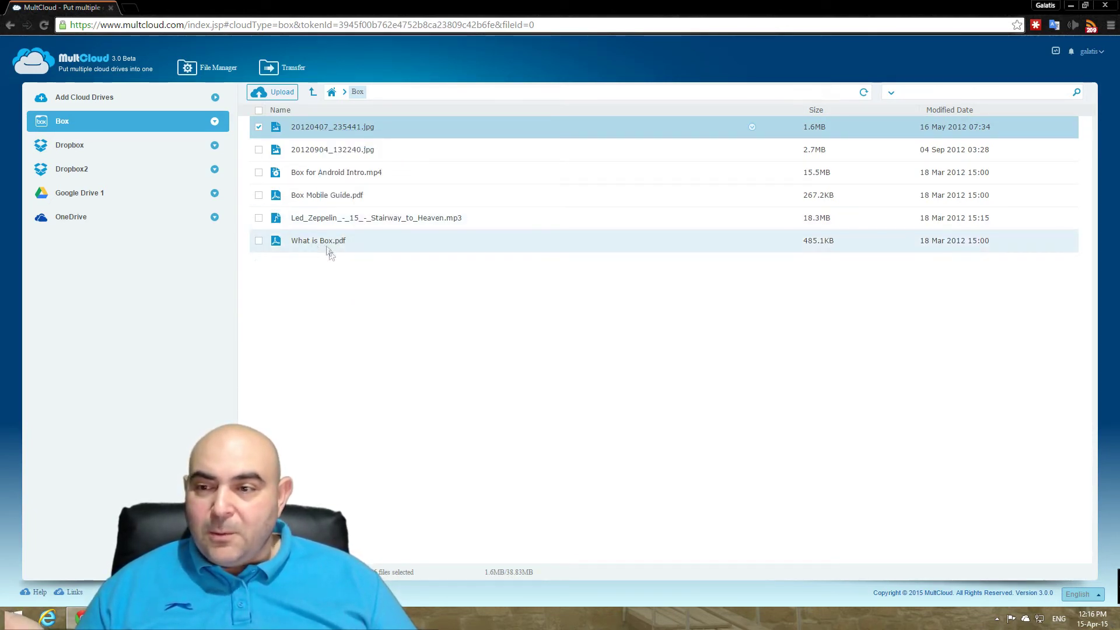
pyautogui.click(88, 222)
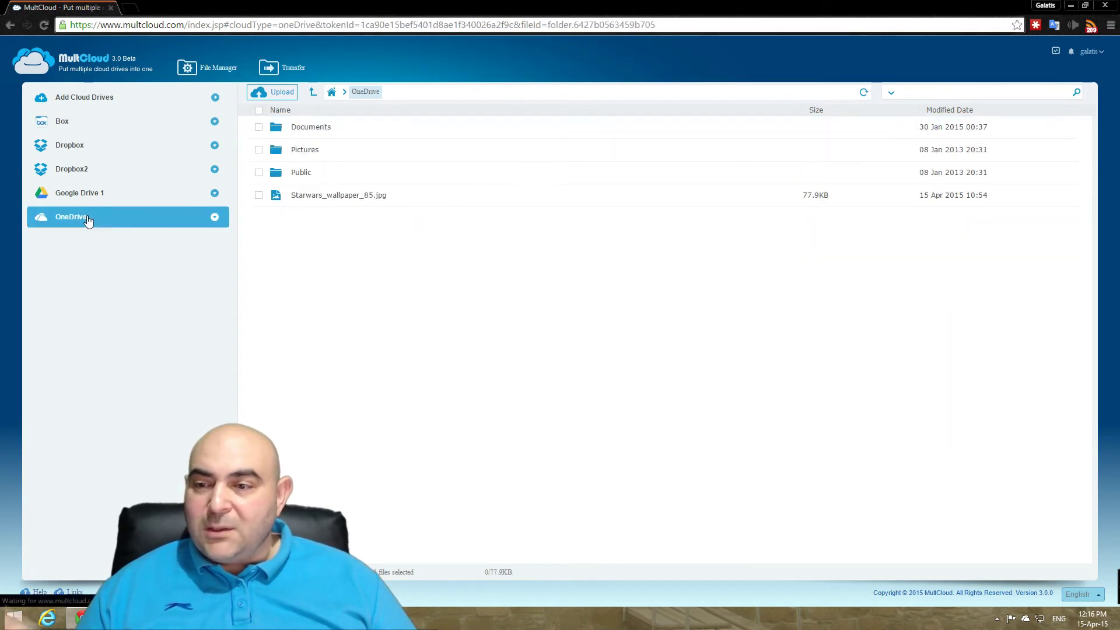
pyautogui.rightClick(313, 262)
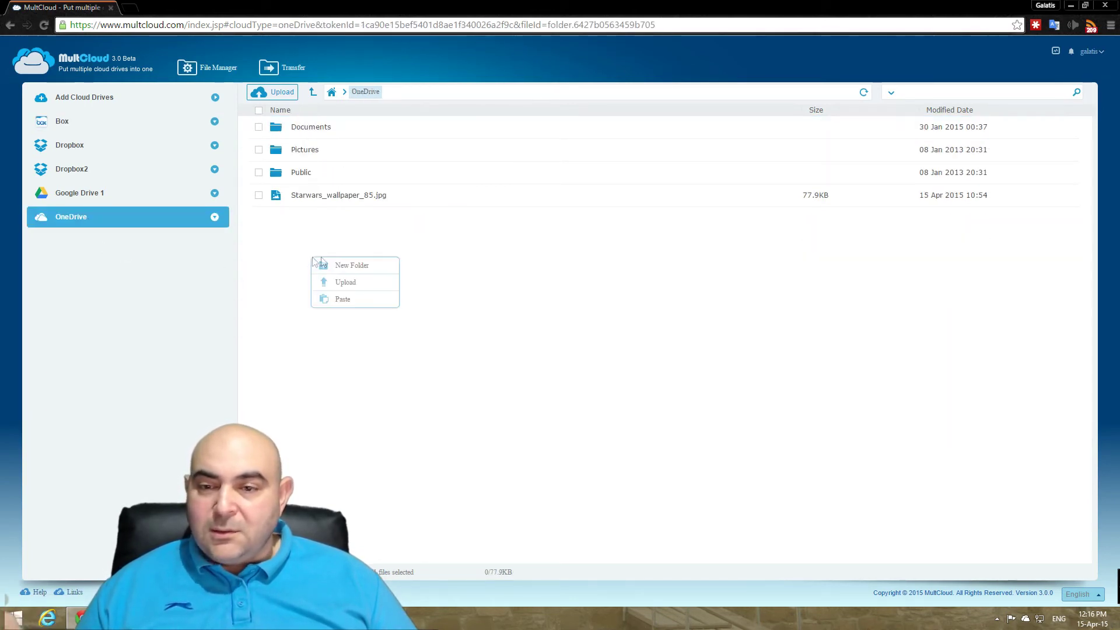
pyautogui.click(342, 301)
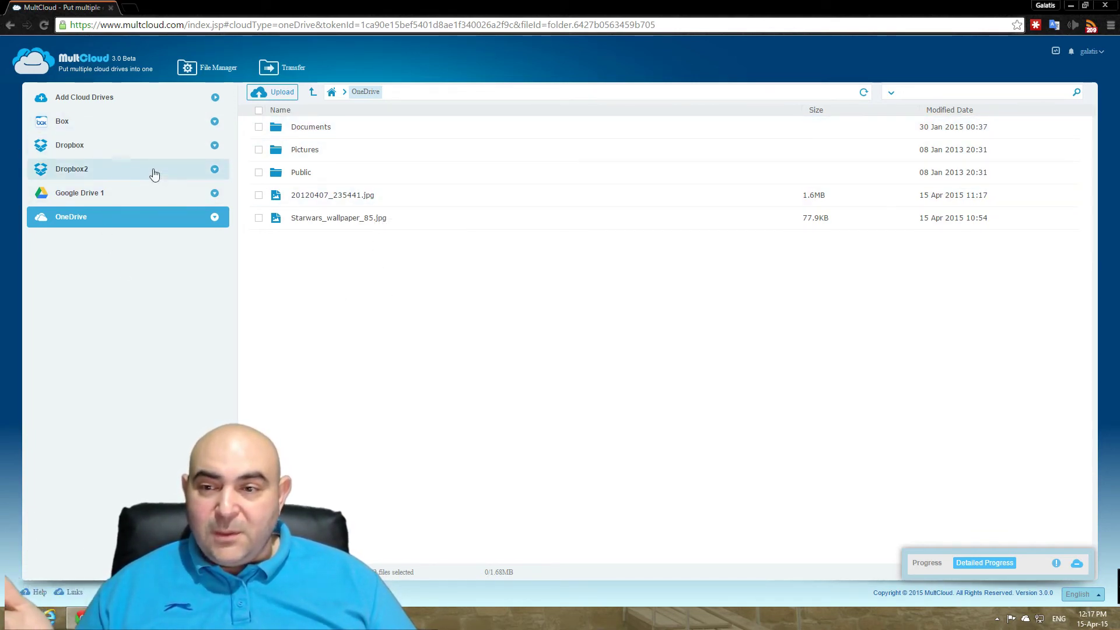
# Show the Dropbox drive's files after the OneDrive copy completes
pyautogui.click(114, 144)
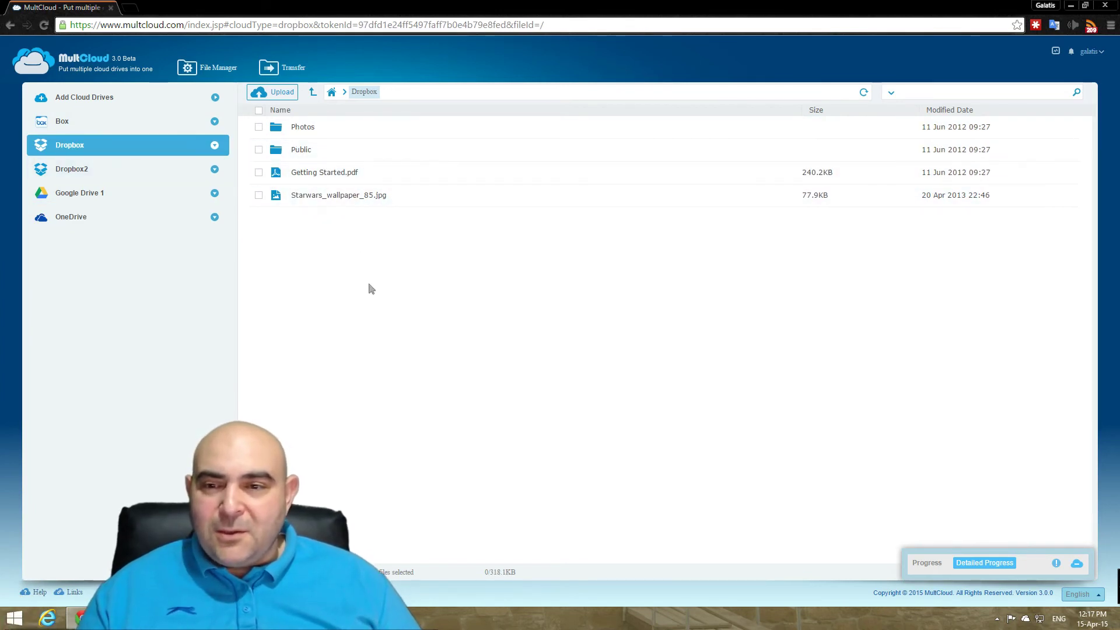